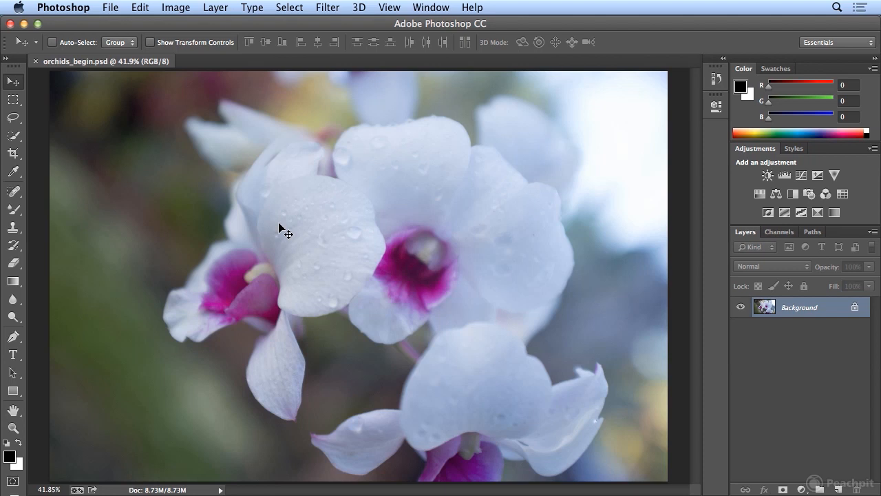
- Open the orchid image in Save for Web in an enlarged window and set its export width to 460 px
{"action": "left_click", "coordinate": [110, 8]}
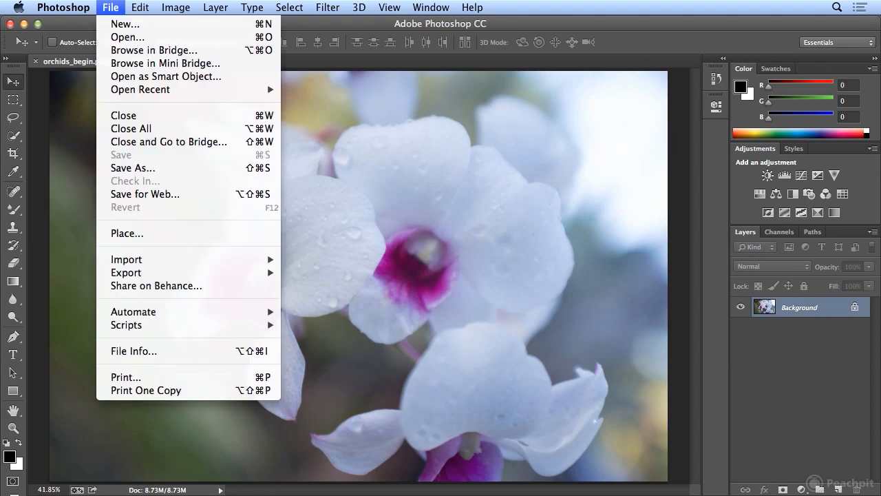
{"action": "left_click", "coordinate": [161, 197]}
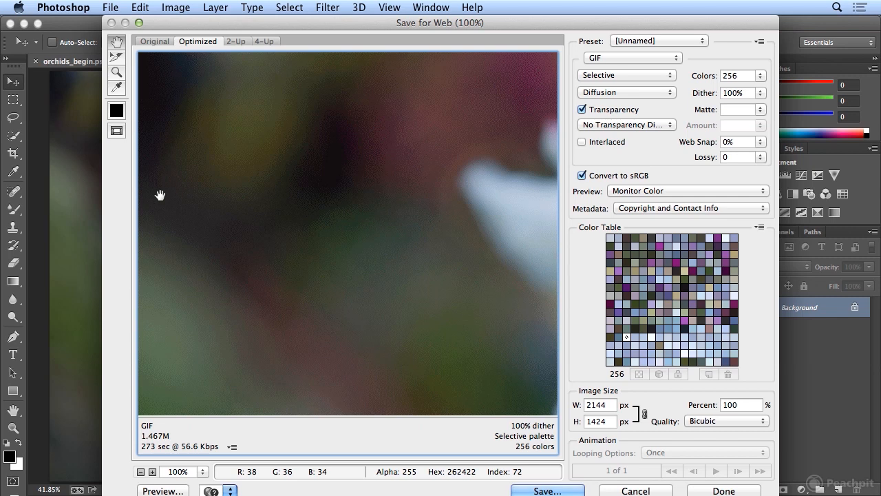
{"action": "left_click", "coordinate": [138, 23]}
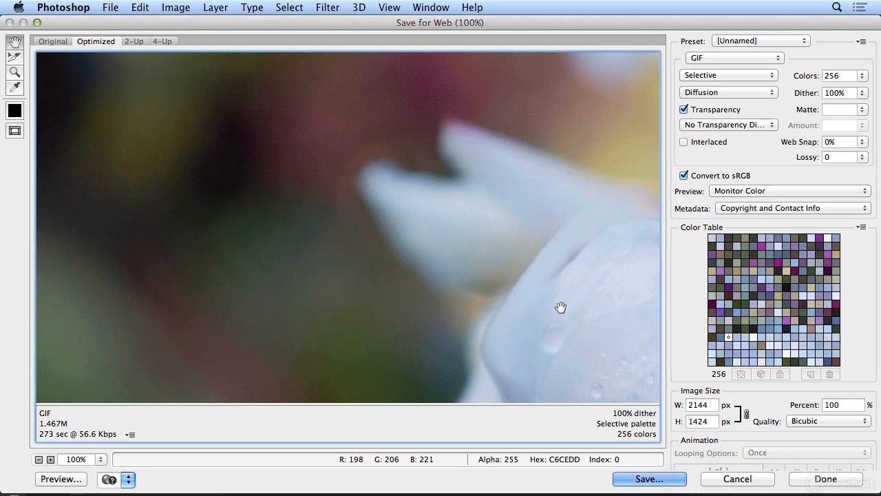
{"action": "double_click", "coordinate": [700, 404]}
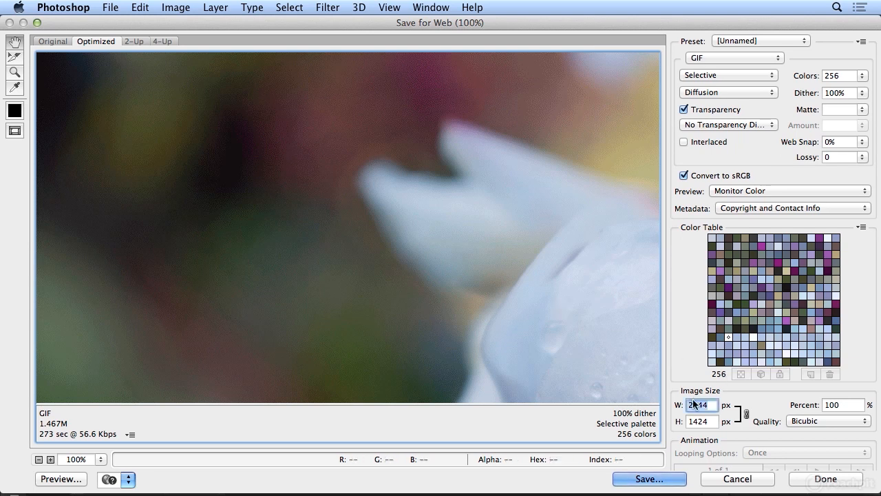
{"action": "type", "text": "460"}
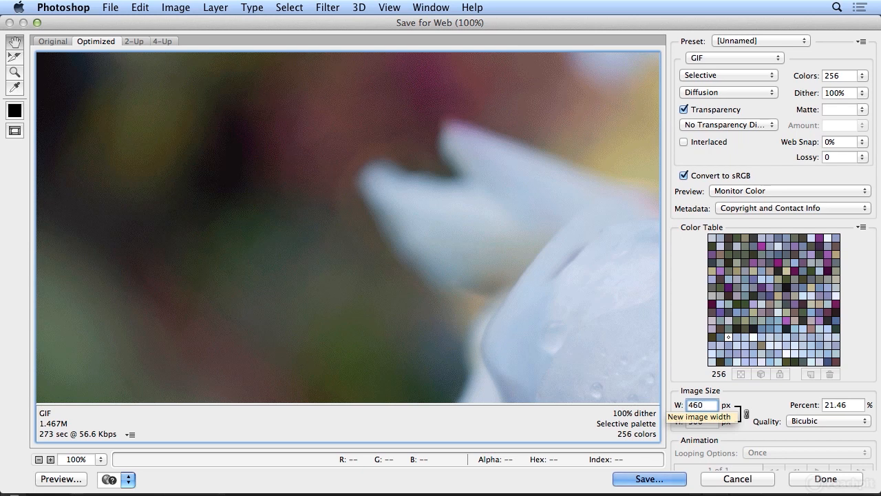
{"action": "key", "text": "Tab"}
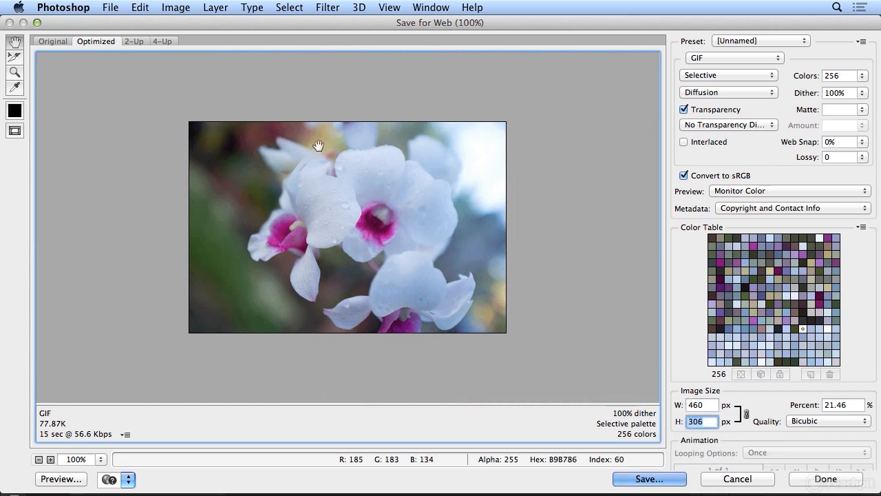
- Compare the original orchid image with its optimized GIF version
{"action": "left_click", "coordinate": [49, 43]}
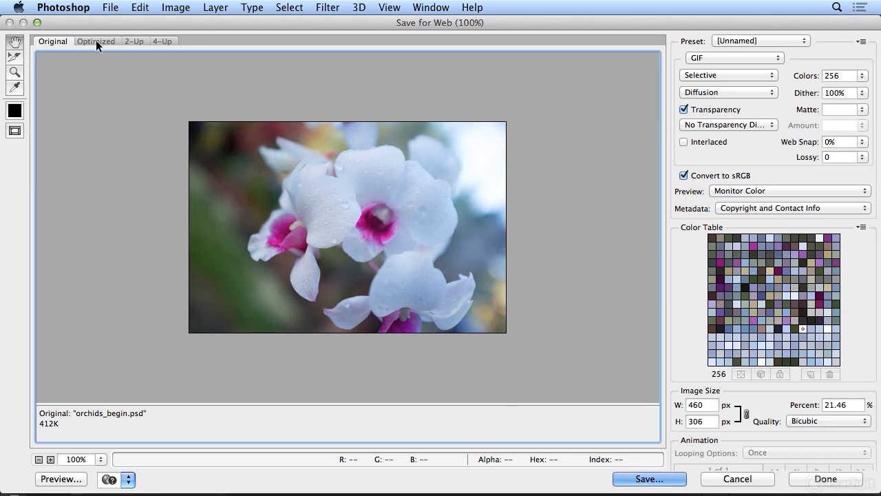
{"action": "left_click", "coordinate": [95, 41]}
{"action": "left_click", "coordinate": [59, 42]}
{"action": "left_click", "coordinate": [89, 41]}
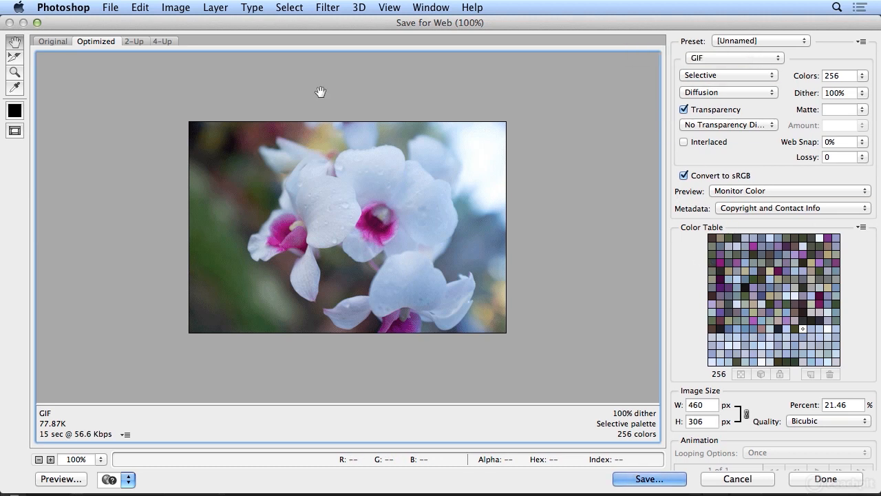
- Show four preview versions at once and pan them to reveal more of the lowest orchid
{"action": "left_click", "coordinate": [125, 41]}
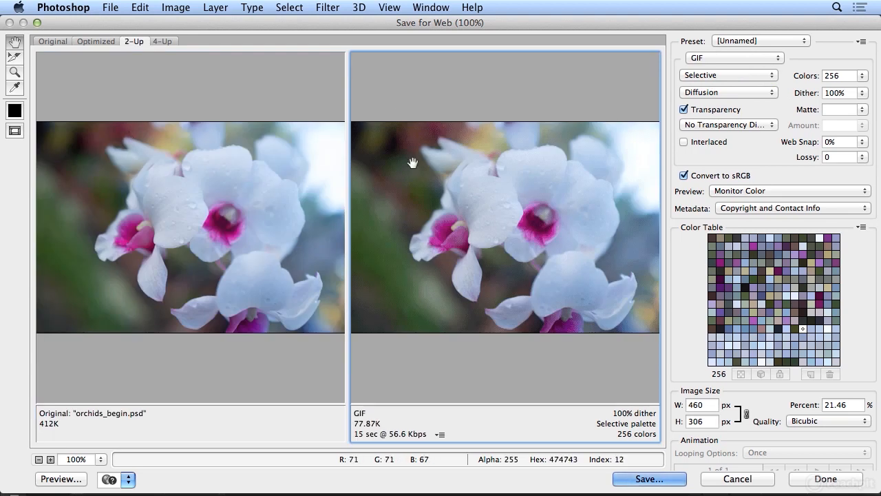
{"action": "left_click", "coordinate": [166, 42]}
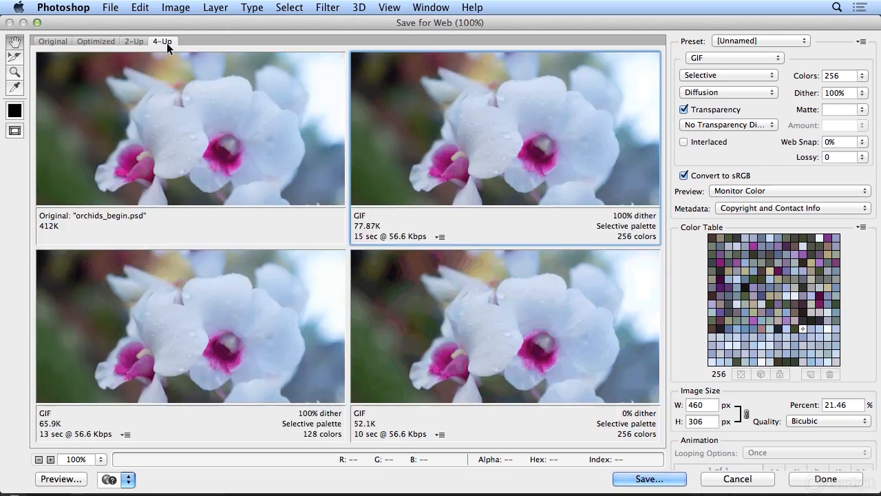
{"action": "left_click", "coordinate": [204, 146]}
{"action": "left_click_drag", "start_coordinate": [205, 146], "coordinate": [182, 99]}
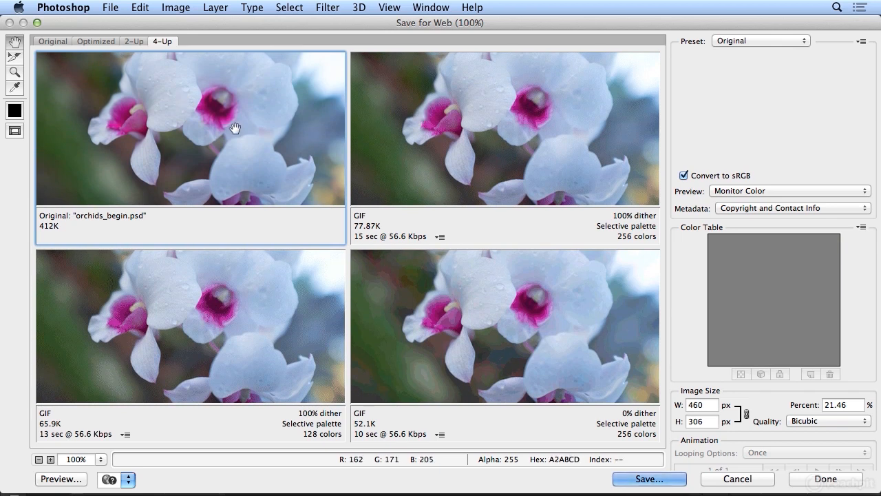
- Base the download time estimate of the 256-color, 100% dither GIF preview on 512 Kbps Cable/DSL
{"action": "left_click", "coordinate": [394, 151]}
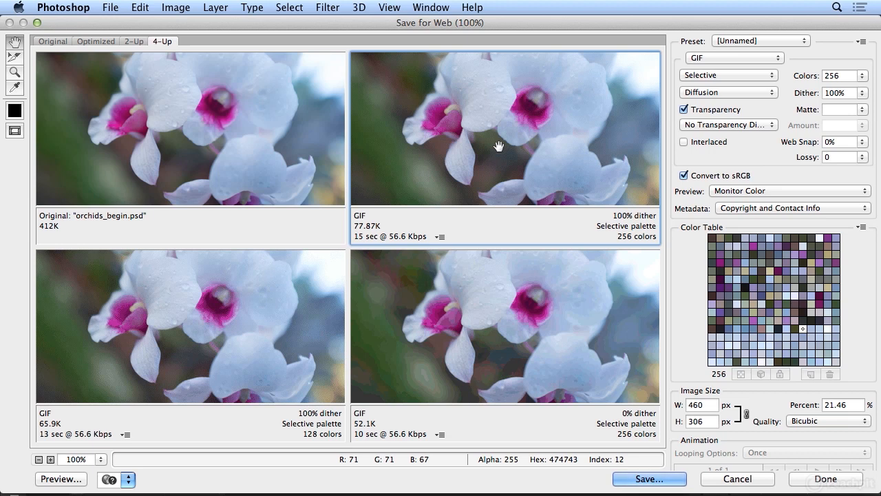
{"action": "left_click", "coordinate": [439, 237]}
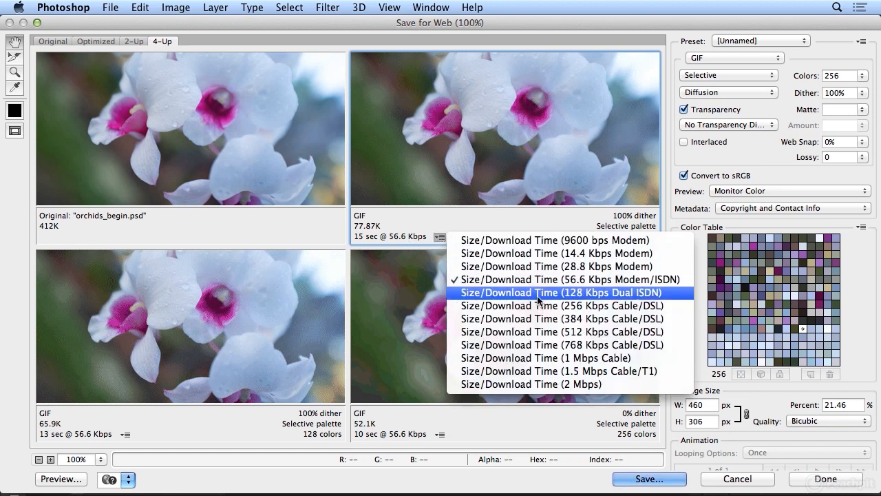
{"action": "left_click", "coordinate": [561, 336]}
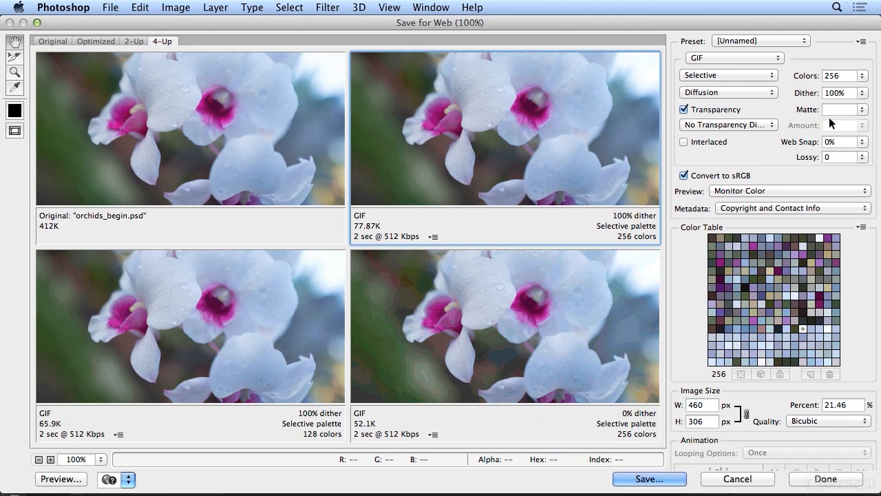
- Try reducing the second preview's GIF palette to 8 colors, and restore it to 256 colors
{"action": "left_click", "coordinate": [862, 78]}
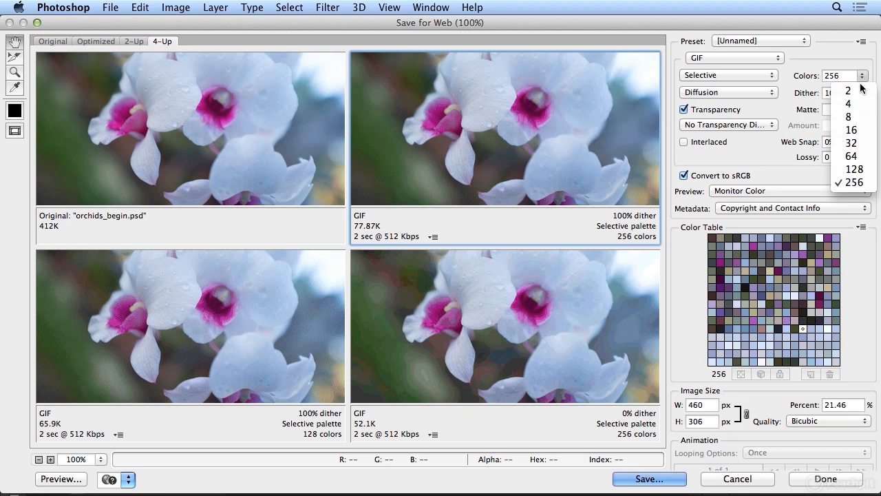
{"action": "left_click", "coordinate": [858, 119]}
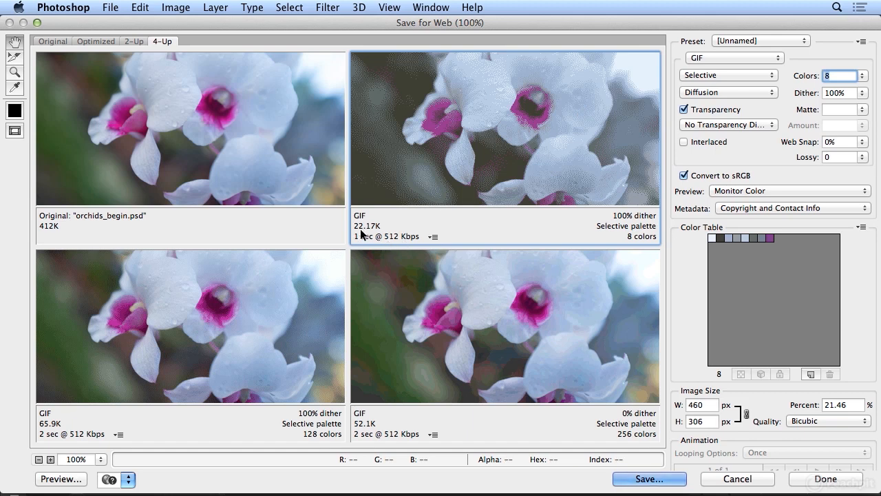
{"action": "left_click", "coordinate": [862, 76]}
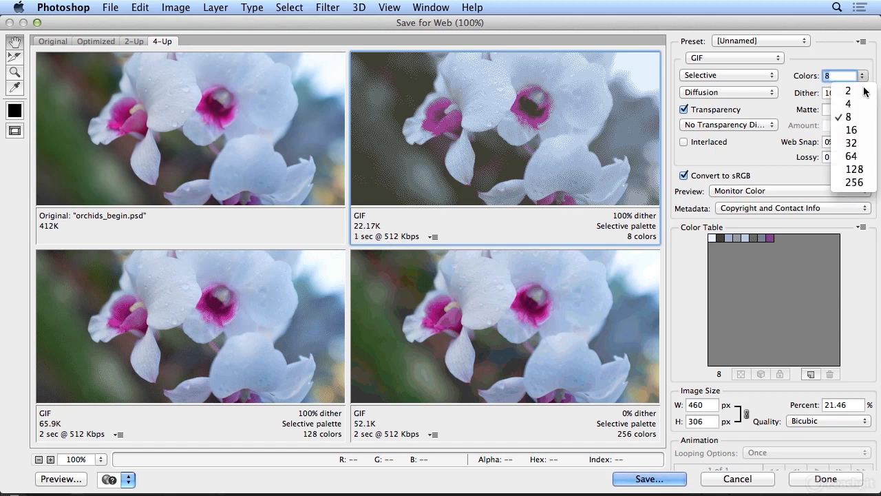
{"action": "left_click", "coordinate": [854, 183]}
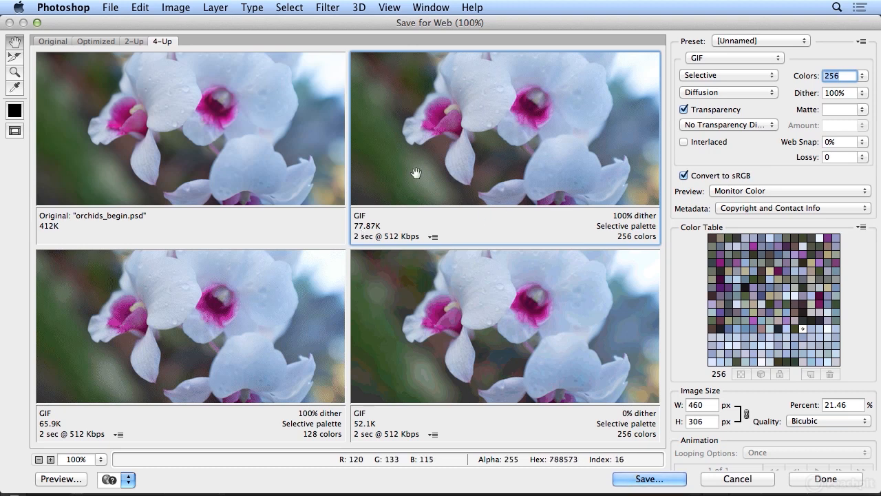
- Turn off transparency for the second GIF preview and set its Web Snap to 58%
{"action": "left_click", "coordinate": [696, 110]}
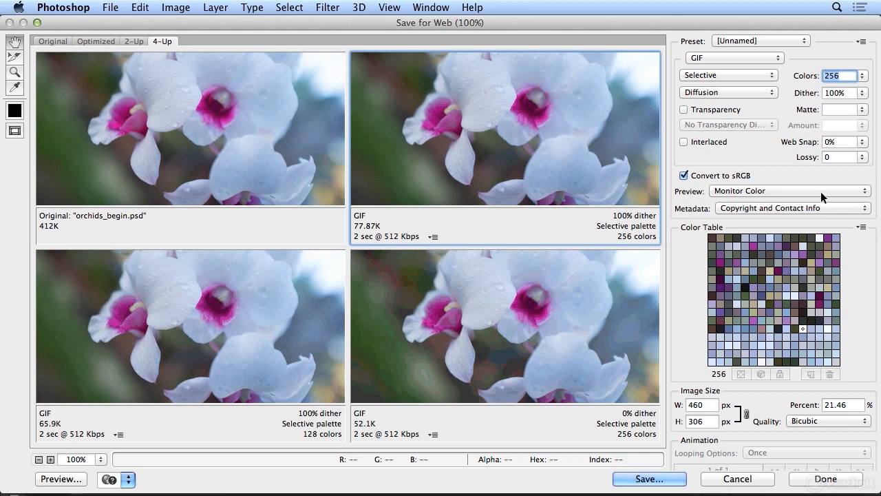
{"action": "left_click", "coordinate": [862, 143]}
{"action": "left_click_drag", "start_coordinate": [796, 157], "coordinate": [873, 166]}
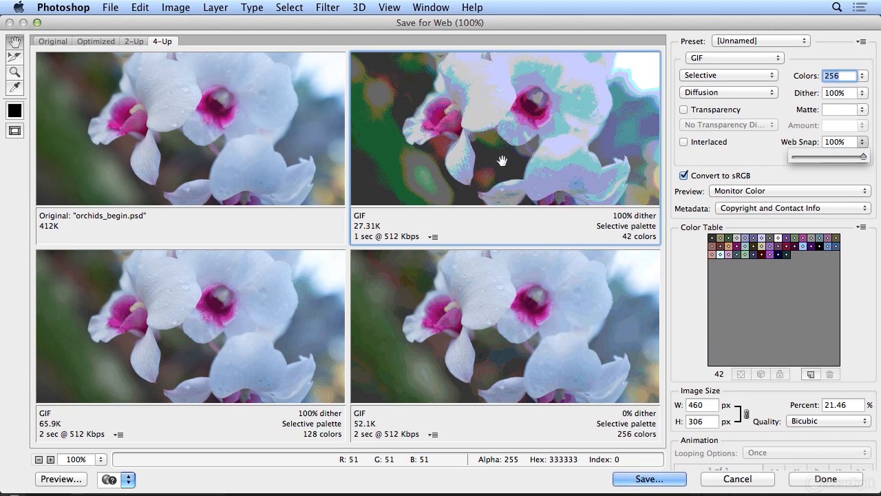
{"action": "left_click_drag", "start_coordinate": [864, 156], "coordinate": [832, 156]}
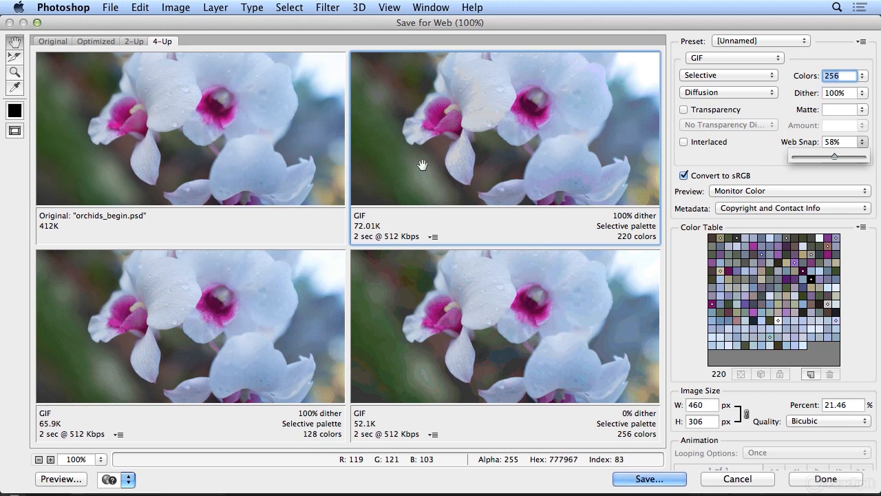
- Change the file format of the third and fourth previews from GIF to JPEG
{"action": "left_click", "coordinate": [216, 314]}
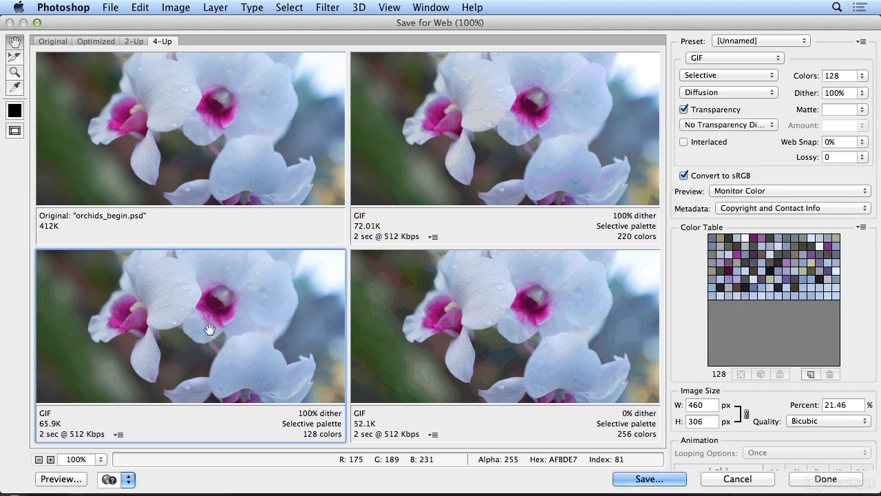
{"action": "left_click", "coordinate": [751, 59]}
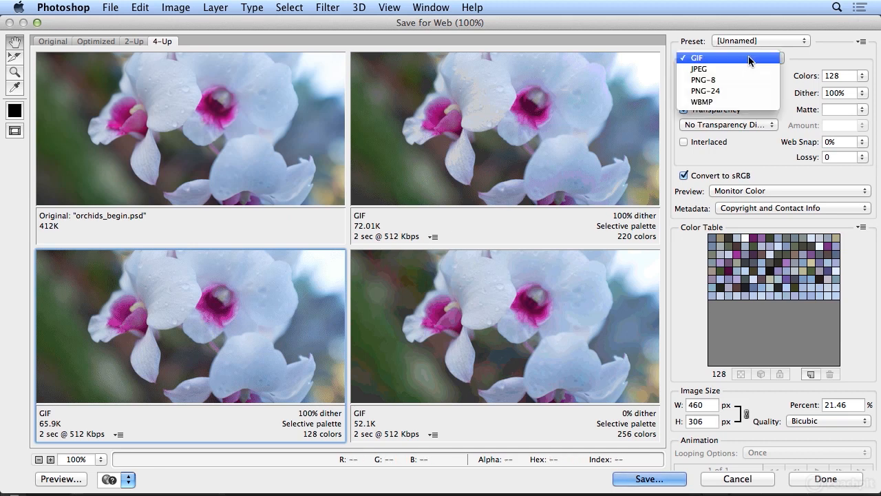
{"action": "left_click", "coordinate": [724, 70]}
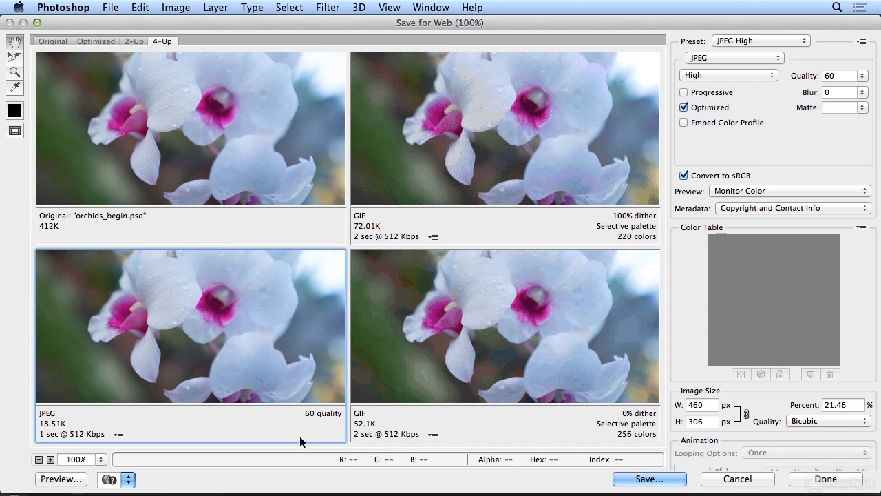
{"action": "left_click", "coordinate": [436, 362]}
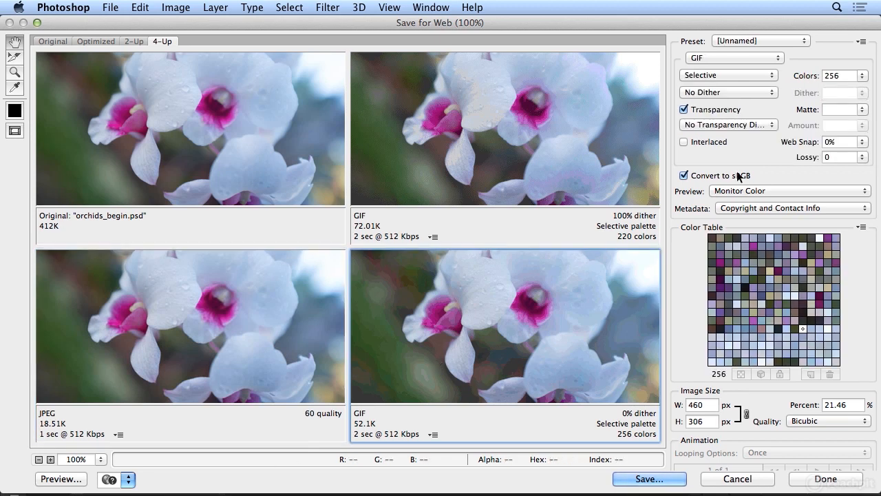
{"action": "left_click", "coordinate": [756, 58]}
{"action": "left_click", "coordinate": [754, 67]}
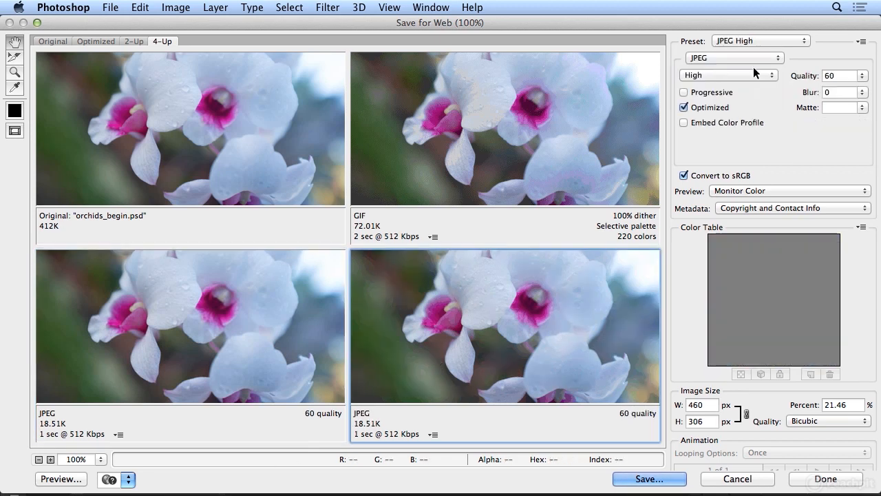
- Try Low, Medium and Maximum JPEG quality on the fourth preview
{"action": "left_click", "coordinate": [752, 74]}
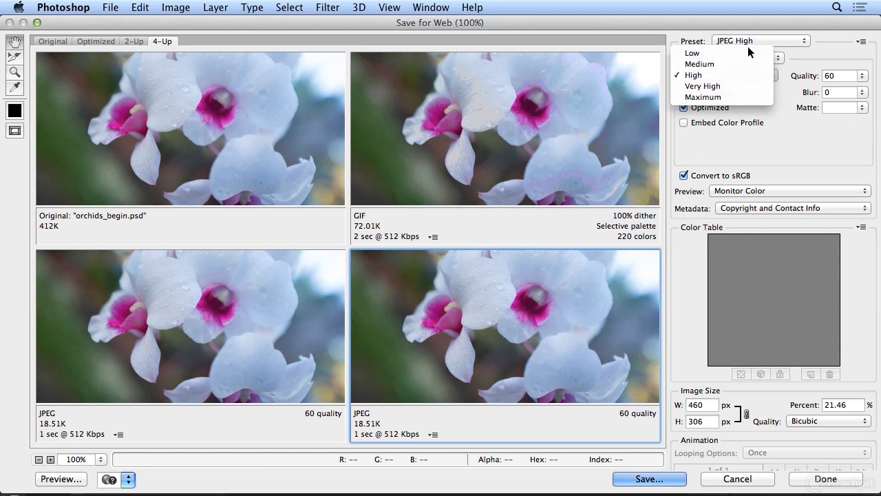
{"action": "left_click", "coordinate": [743, 52]}
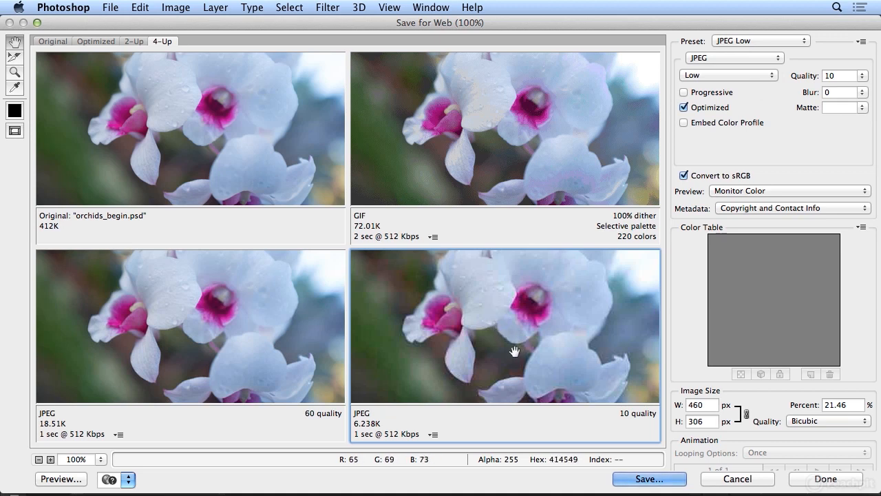
{"action": "left_click", "coordinate": [712, 71]}
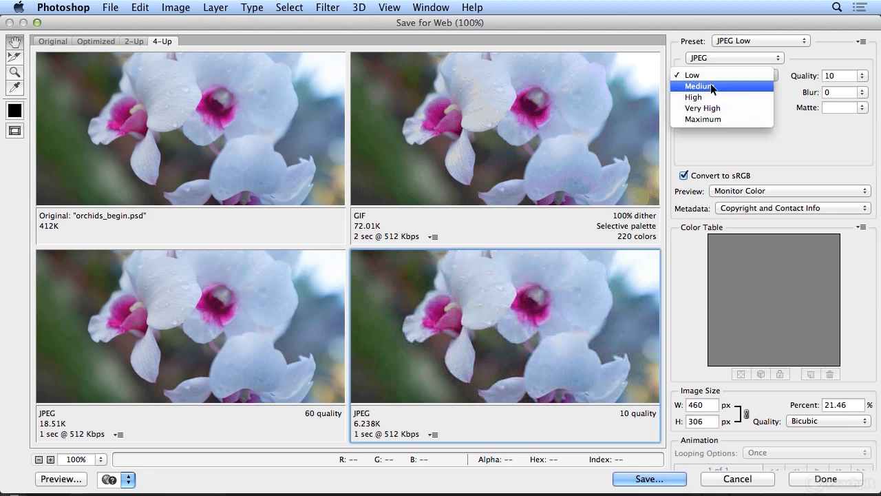
{"action": "left_click", "coordinate": [711, 83]}
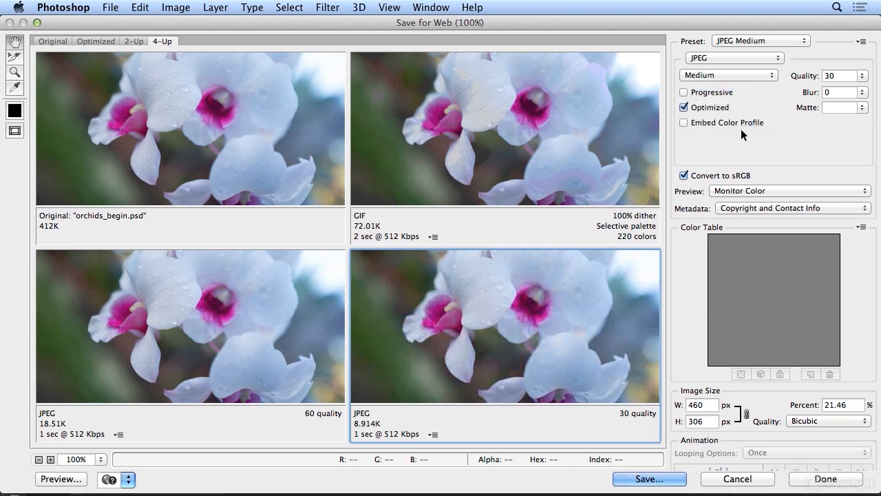
{"action": "left_click", "coordinate": [731, 75]}
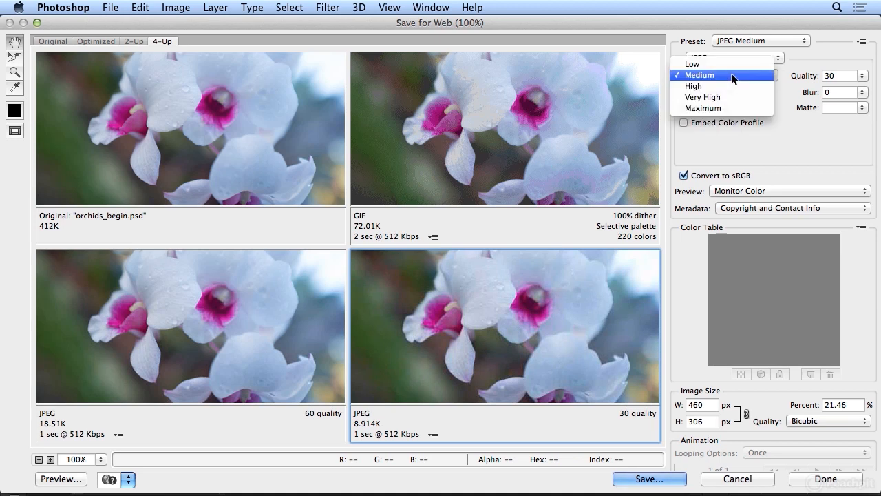
{"action": "left_click", "coordinate": [729, 108]}
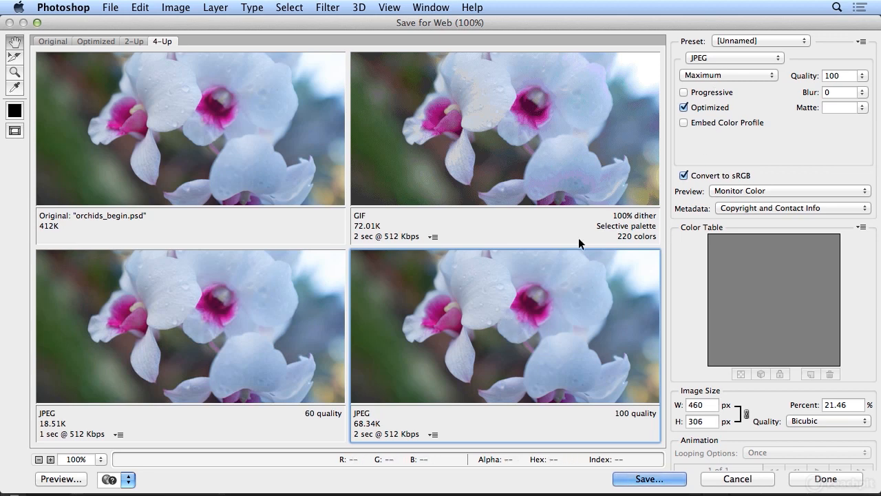
- Compare the two JPEG previews and set the fourth one's quality to Medium
{"action": "left_click", "coordinate": [247, 294]}
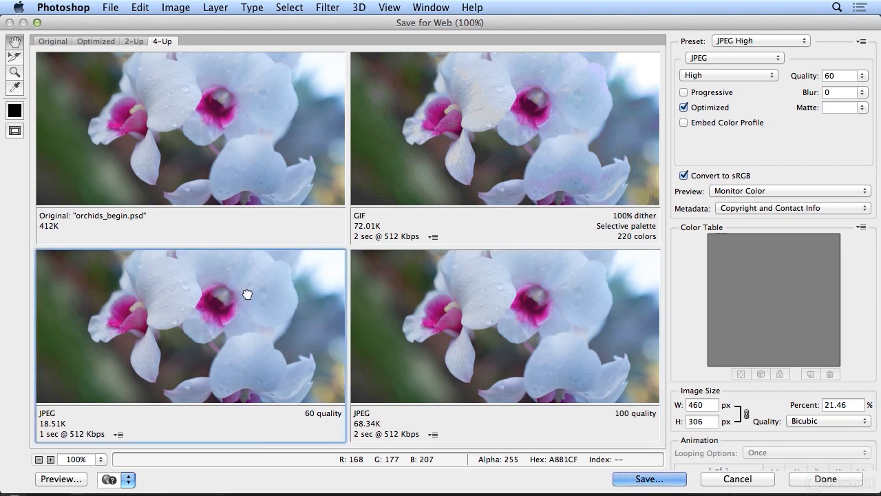
{"action": "left_click", "coordinate": [407, 305]}
{"action": "left_click", "coordinate": [283, 309]}
{"action": "left_click", "coordinate": [407, 366]}
{"action": "left_click", "coordinate": [723, 76]}
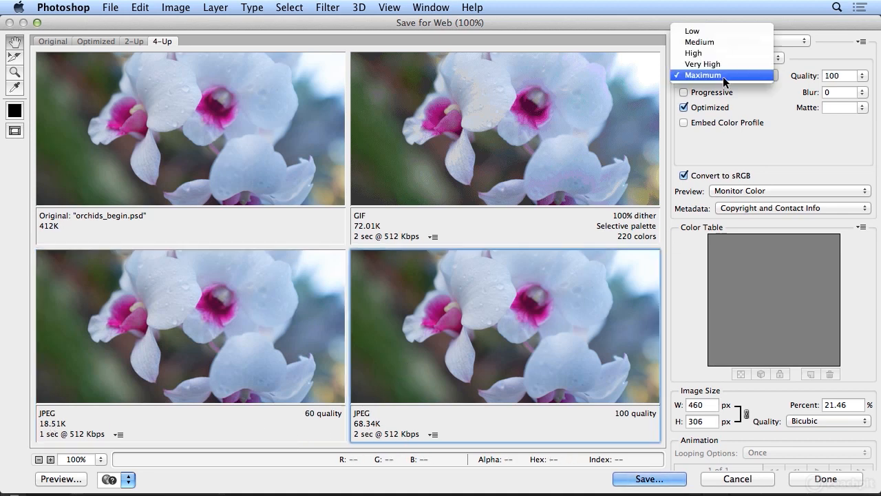
{"action": "left_click", "coordinate": [730, 42]}
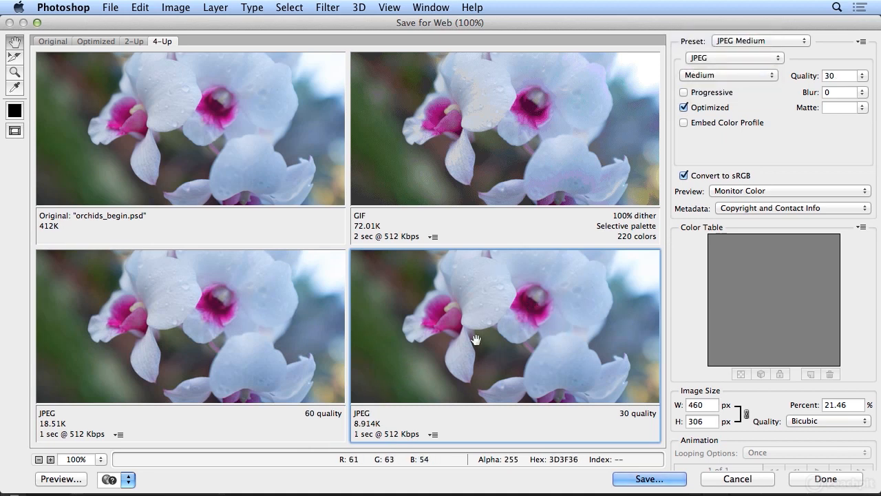
- Try PNG-8 with transparency turned off on the fourth preview, and change its file format to PNG-24
{"action": "left_click", "coordinate": [732, 58]}
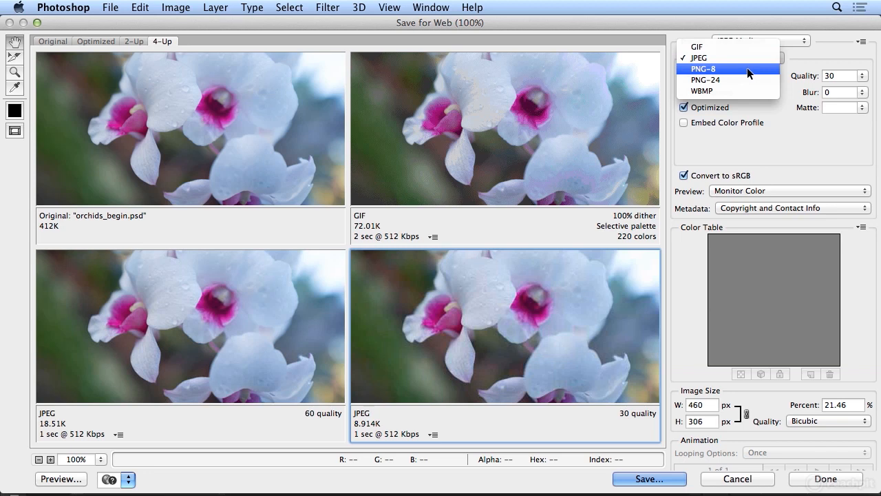
{"action": "left_click", "coordinate": [747, 68]}
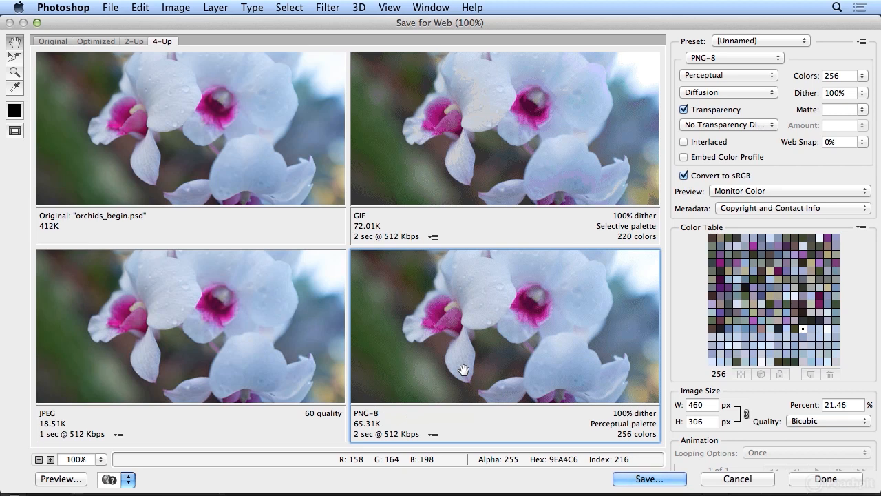
{"action": "left_click", "coordinate": [692, 112]}
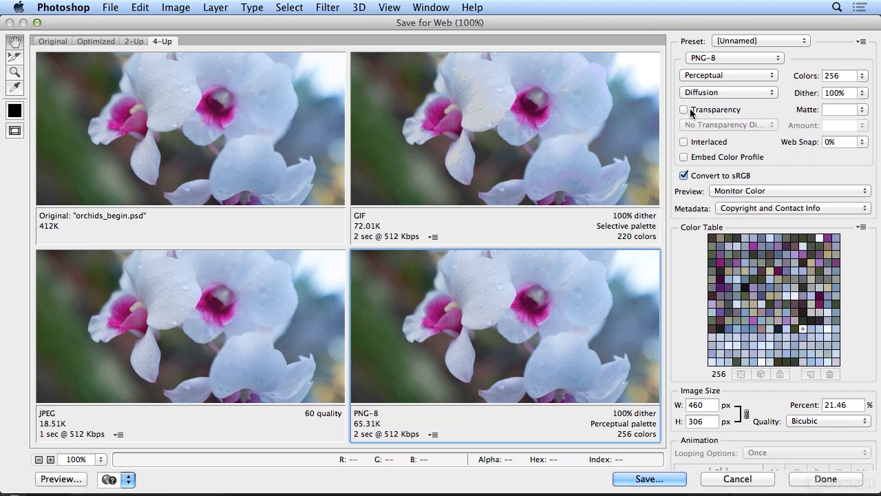
{"action": "left_click", "coordinate": [736, 58]}
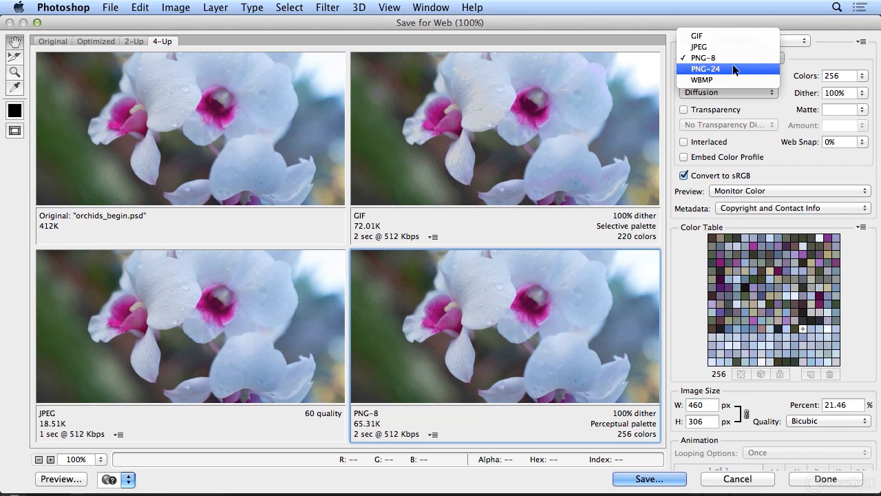
{"action": "left_click", "coordinate": [732, 68]}
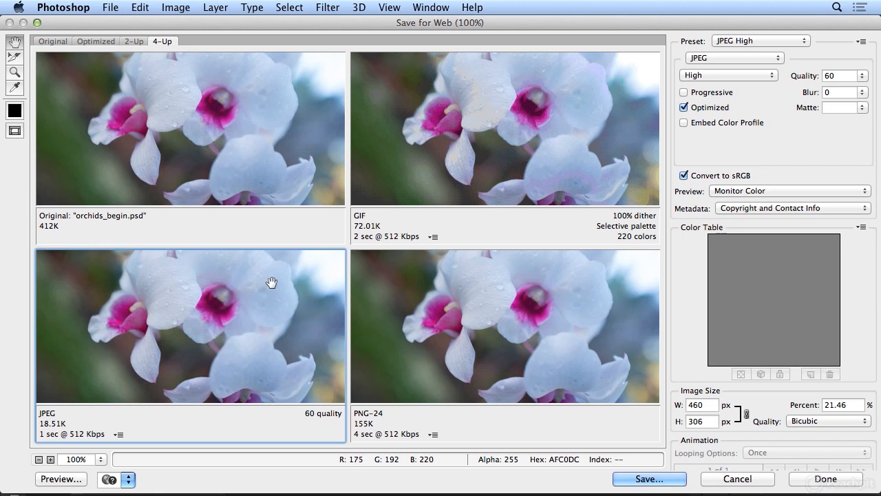
- Start saving the third preview, the High-quality JPEG, with the output format HTML and Images
{"action": "left_click", "coordinate": [666, 482]}
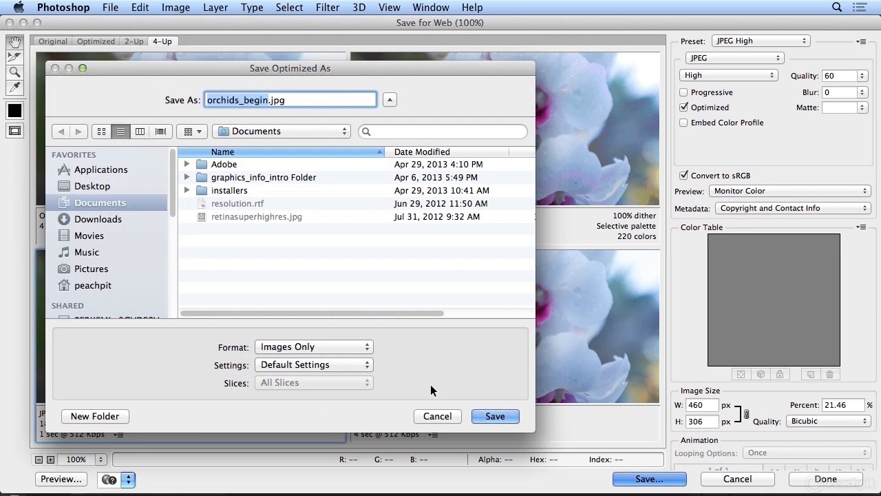
{"action": "left_click", "coordinate": [313, 347]}
{"action": "left_click", "coordinate": [303, 335]}
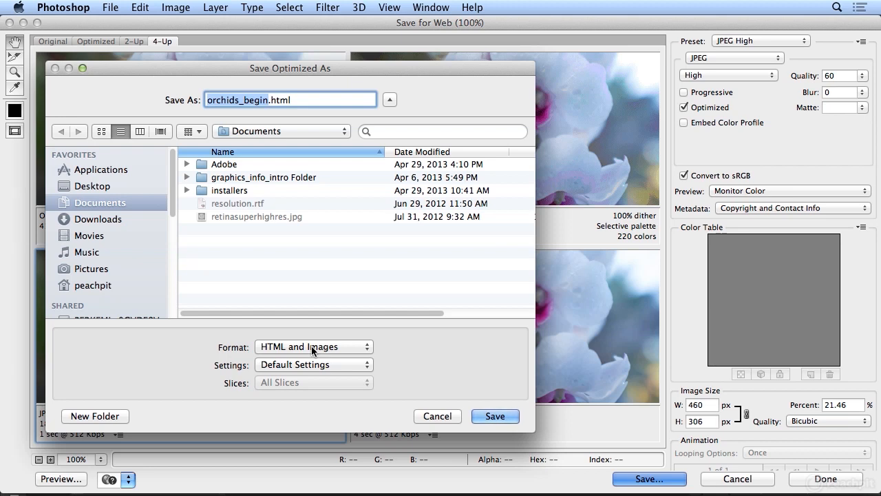
- Save the optimized output as orchids_end.html in the 10_output folder inside Project_Files on the Desktop
{"action": "key", "text": "super+shift+d"}
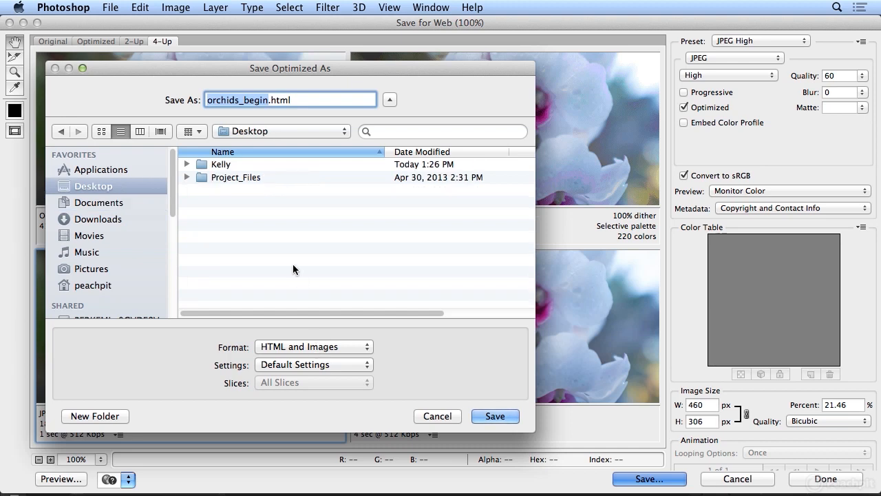
{"action": "double_click", "coordinate": [246, 177]}
{"action": "double_click", "coordinate": [229, 282]}
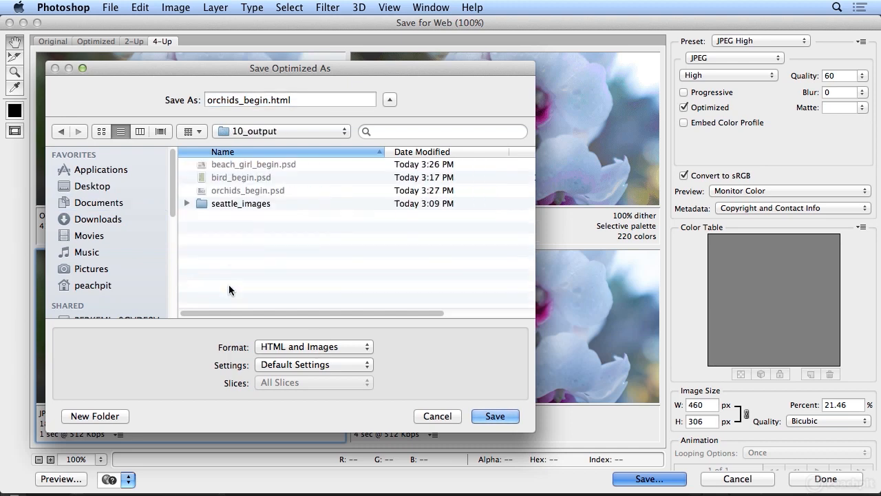
{"action": "left_click", "coordinate": [269, 100]}
{"action": "left_click_drag", "start_coordinate": [269, 101], "coordinate": [242, 102]}
{"action": "type", "text": "end"}
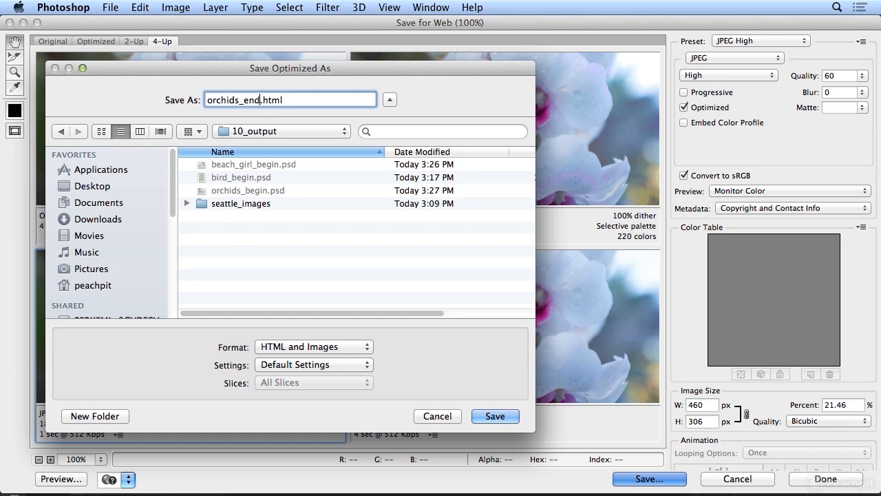
{"action": "left_click", "coordinate": [495, 416]}
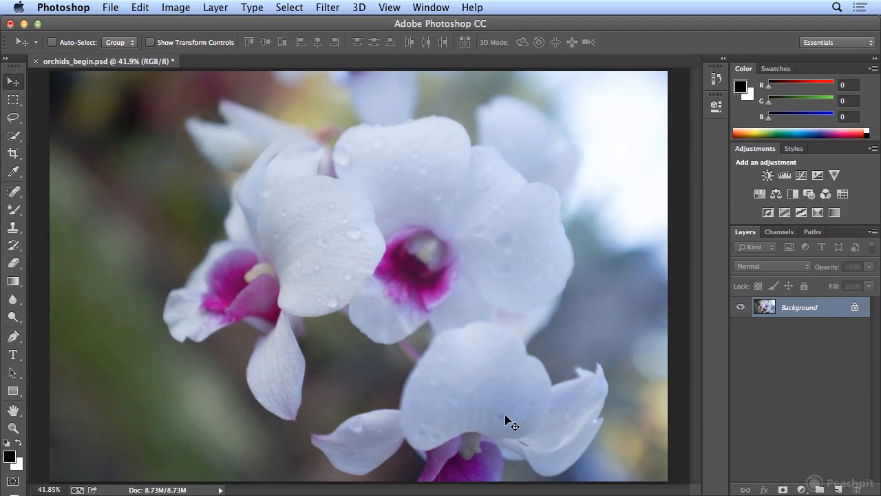
- Minimize Photoshop and open orchids_end.html from the Project_Files 10_output folder in the browser
{"action": "left_click", "coordinate": [24, 24]}
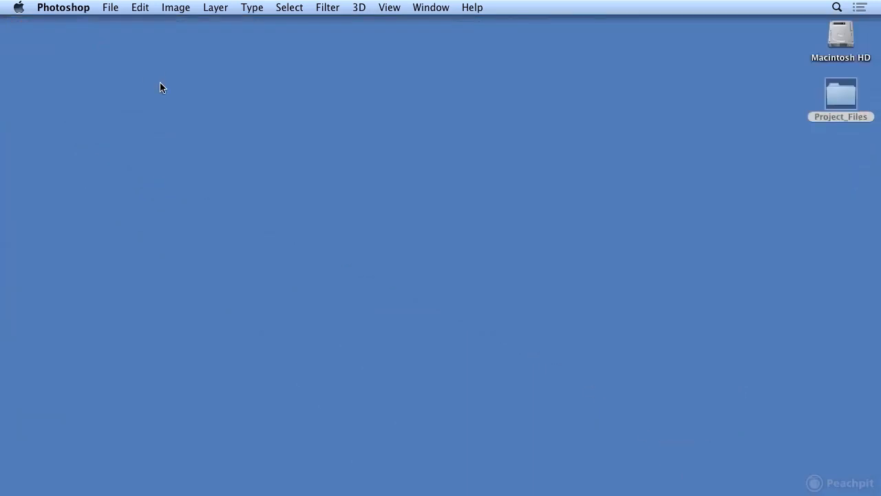
{"action": "left_click", "coordinate": [816, 114]}
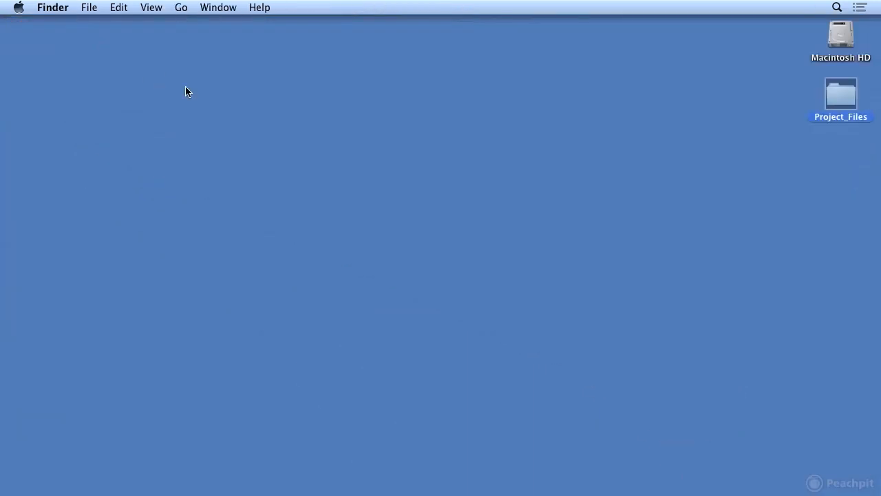
{"action": "double_click", "coordinate": [825, 102]}
{"action": "double_click", "coordinate": [201, 208]}
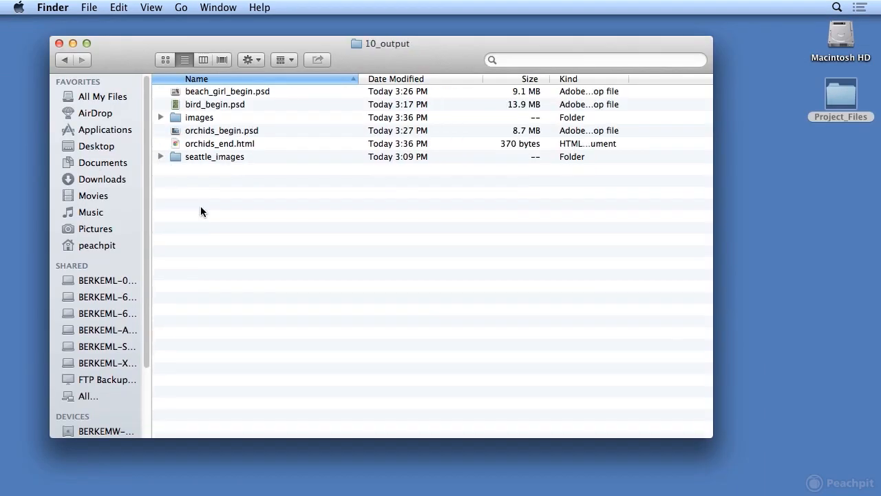
{"action": "double_click", "coordinate": [209, 146]}
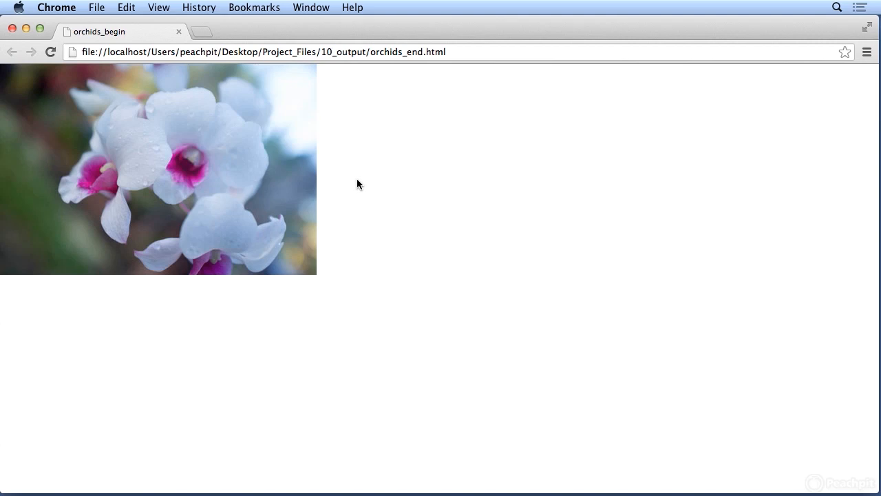
- View the page's HTML source, highlight the img tag line for orchids_end.jpg, and close the browser window
{"action": "left_click", "coordinate": [162, 7]}
{"action": "mouse_move", "coordinate": [187, 167]}
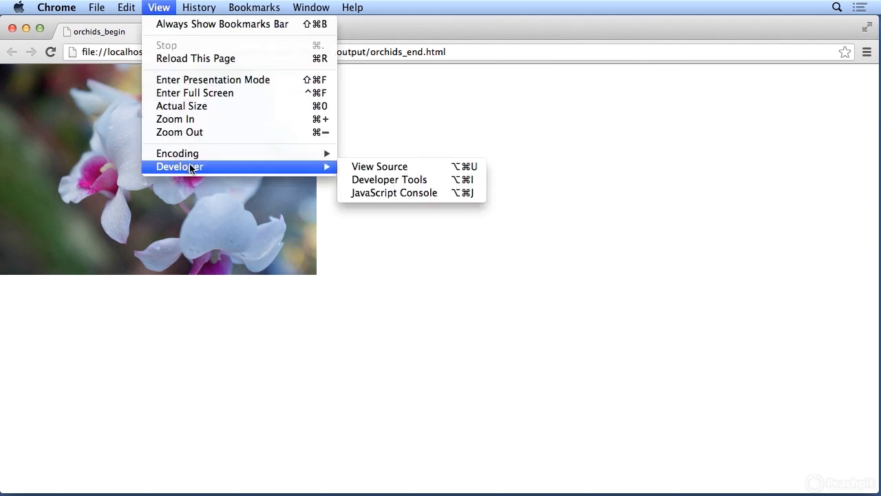
{"action": "left_click", "coordinate": [361, 171]}
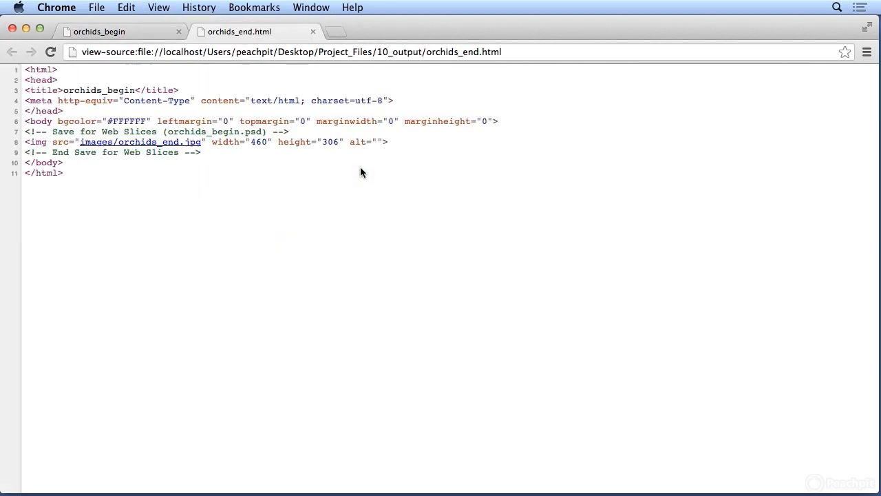
{"action": "left_click_drag", "start_coordinate": [26, 145], "coordinate": [392, 144]}
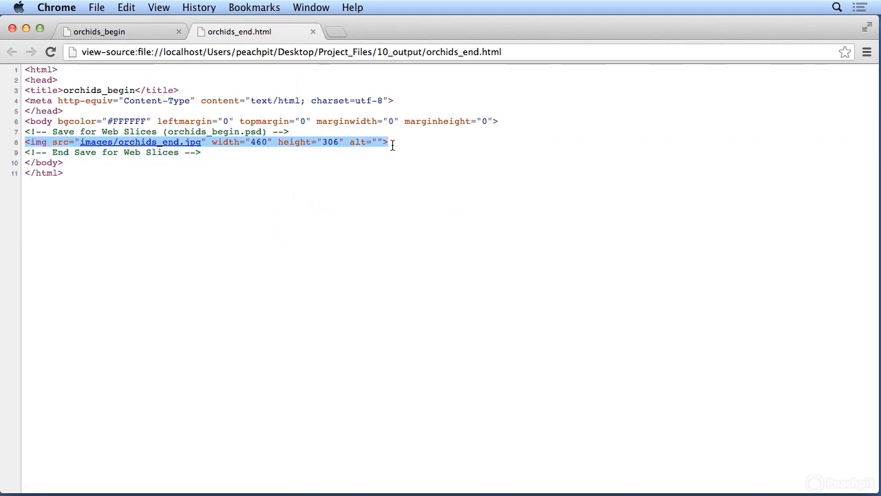
{"action": "left_click", "coordinate": [11, 28]}
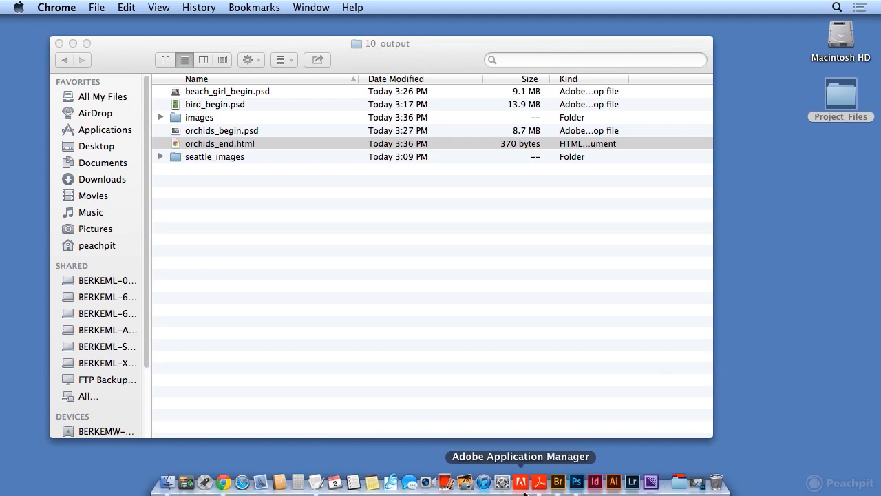
- Return to Photoshop, reopen Save for Web for the orchid photo, and set the image width to 460 px
{"action": "left_click", "coordinate": [570, 484]}
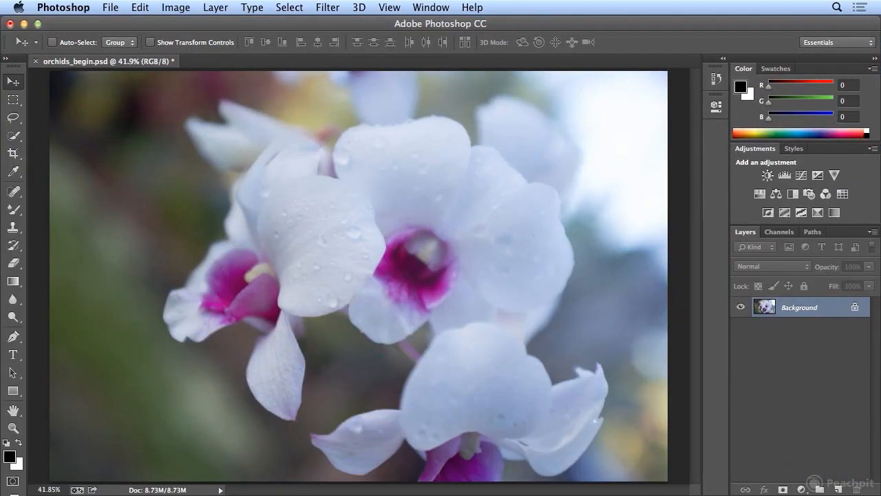
{"action": "left_click", "coordinate": [110, 7]}
{"action": "left_click", "coordinate": [136, 192]}
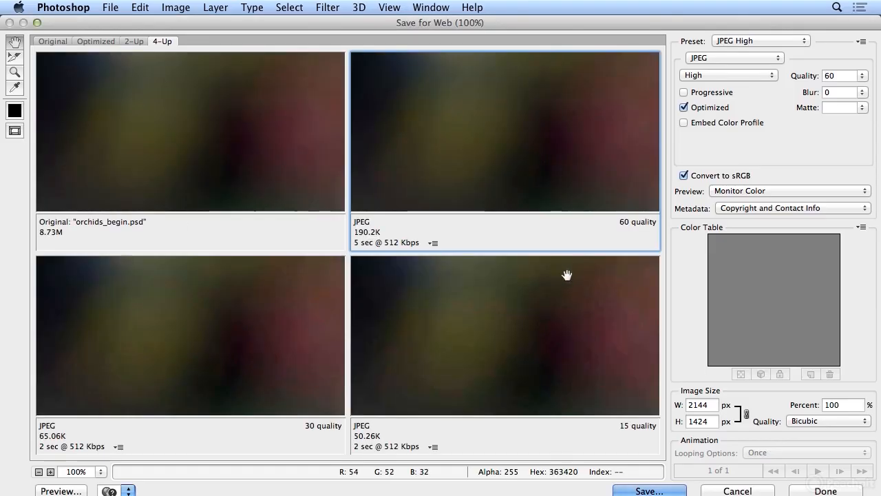
{"action": "left_click", "coordinate": [697, 404]}
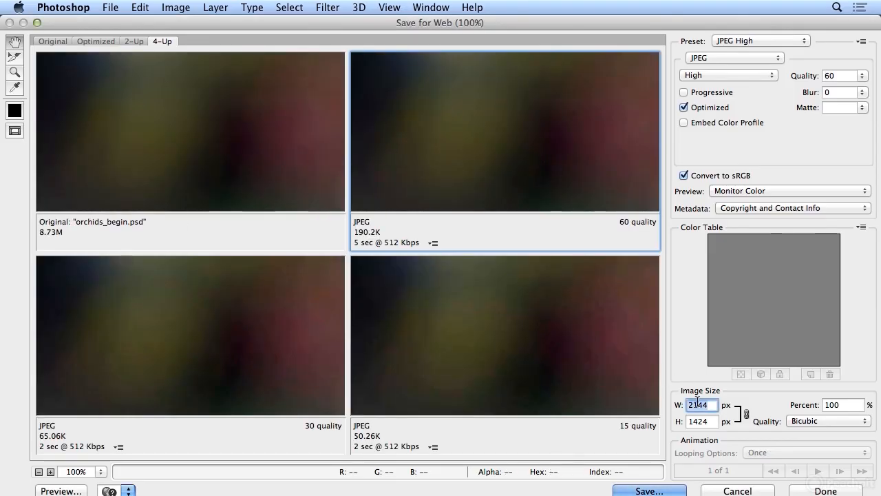
{"action": "type", "text": "460"}
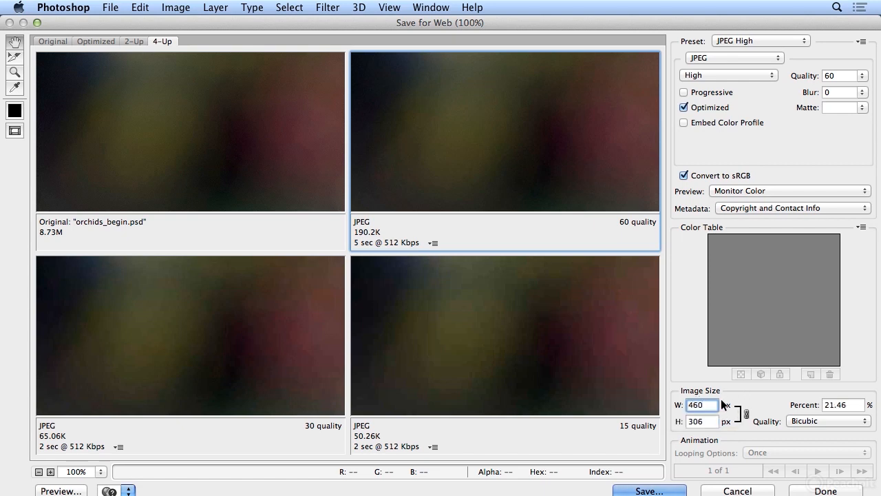
{"action": "key", "text": "Tab"}
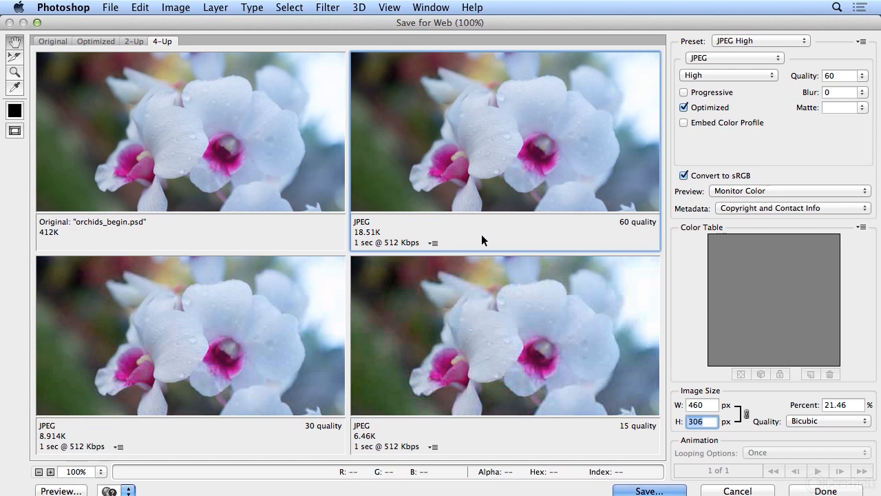
- Change the file format of the fourth preview from JPEG to WBMP
{"action": "left_click", "coordinate": [473, 298]}
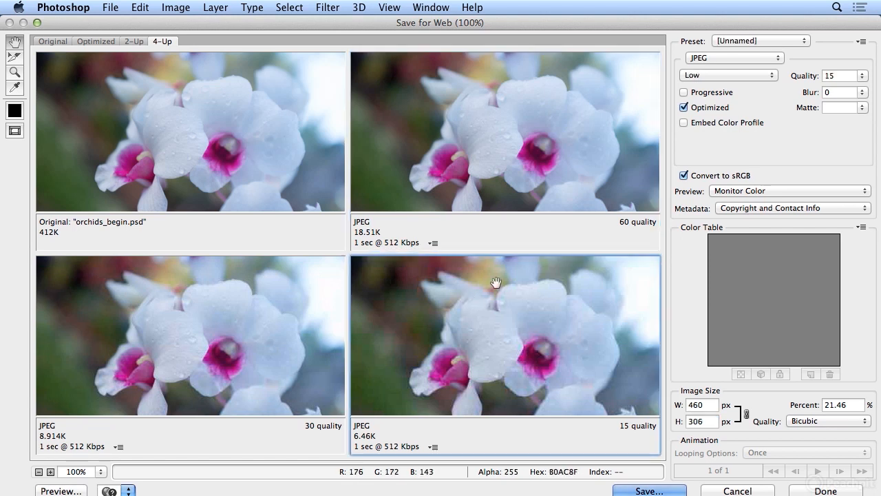
{"action": "left_click", "coordinate": [732, 58]}
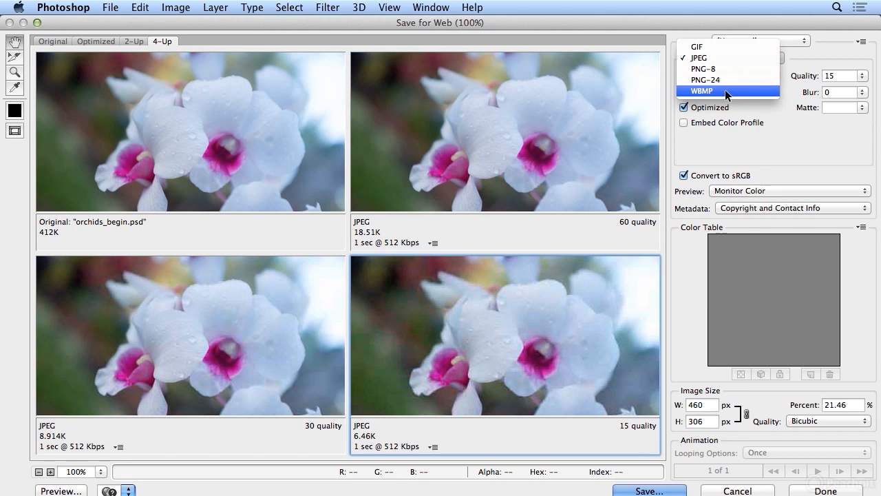
{"action": "left_click", "coordinate": [725, 91]}
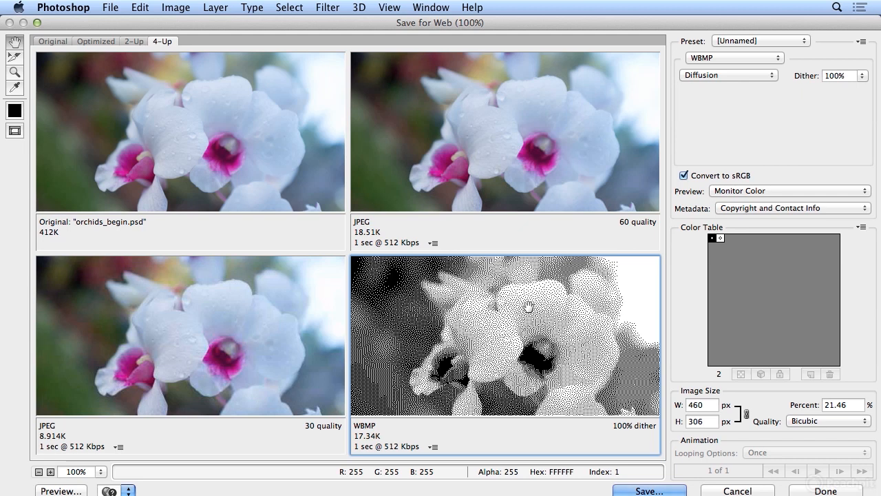
- Save the second preview, the High-quality JPEG, with the format Images Only under the name orchids_end.jpg in 10_output
{"action": "left_click", "coordinate": [569, 114]}
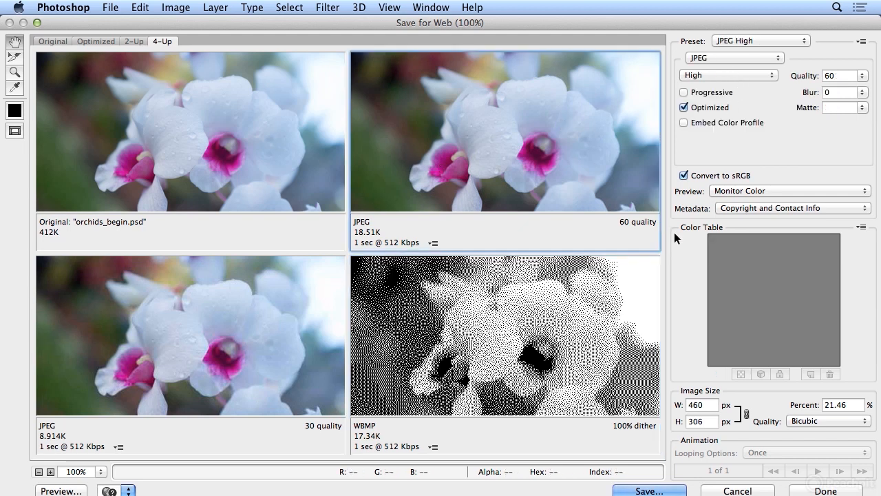
{"action": "left_click", "coordinate": [647, 490]}
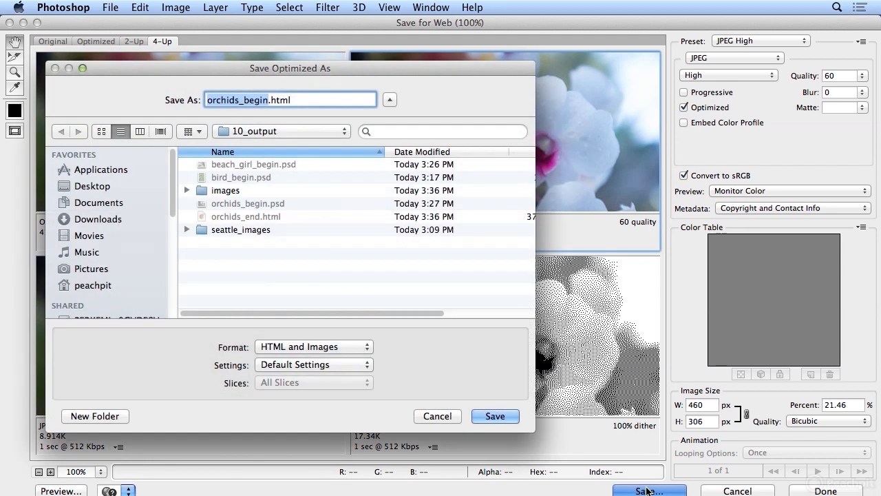
{"action": "left_click", "coordinate": [307, 352]}
{"action": "left_click", "coordinate": [308, 359]}
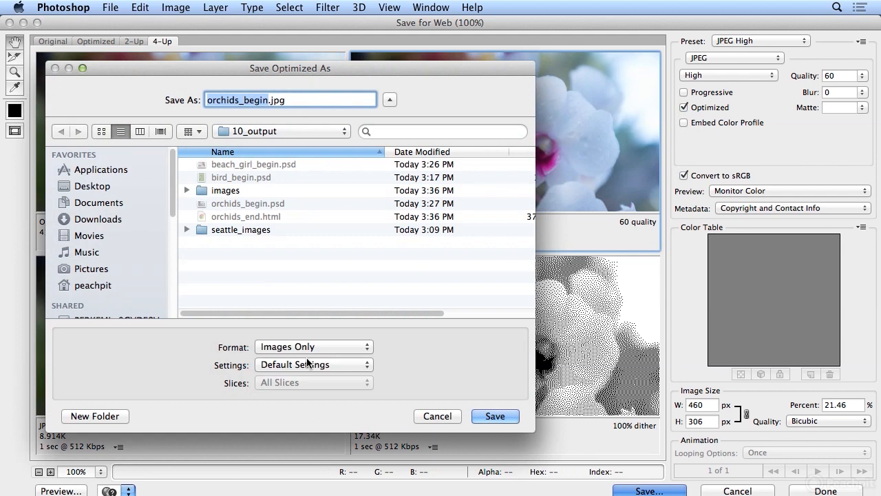
{"action": "double_click", "coordinate": [267, 99]}
{"action": "left_click", "coordinate": [244, 100]}
{"action": "left_click_drag", "start_coordinate": [244, 100], "coordinate": [267, 102]}
{"action": "type", "text": "end.jp"}
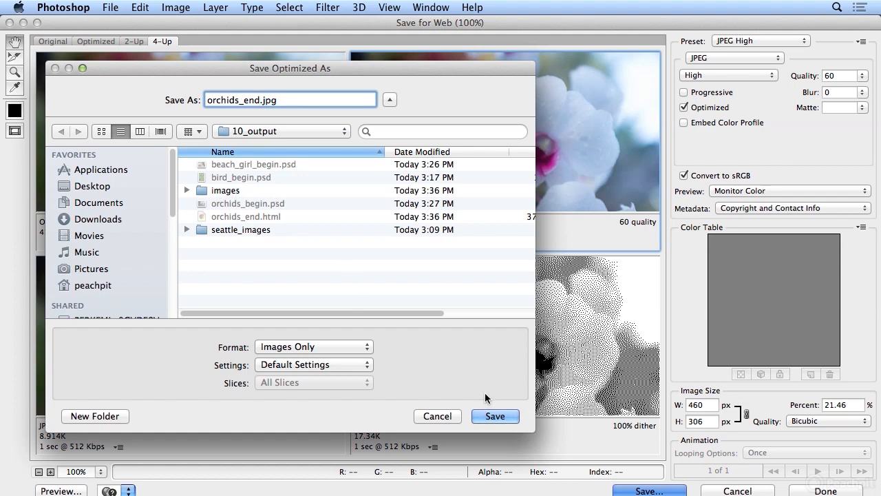
{"action": "left_click", "coordinate": [488, 415]}
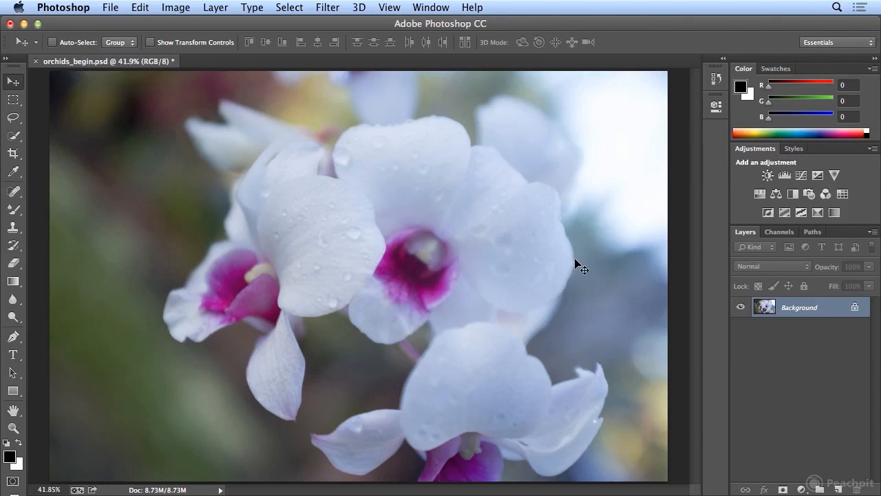
{"action": "left_click", "coordinate": [109, 8]}
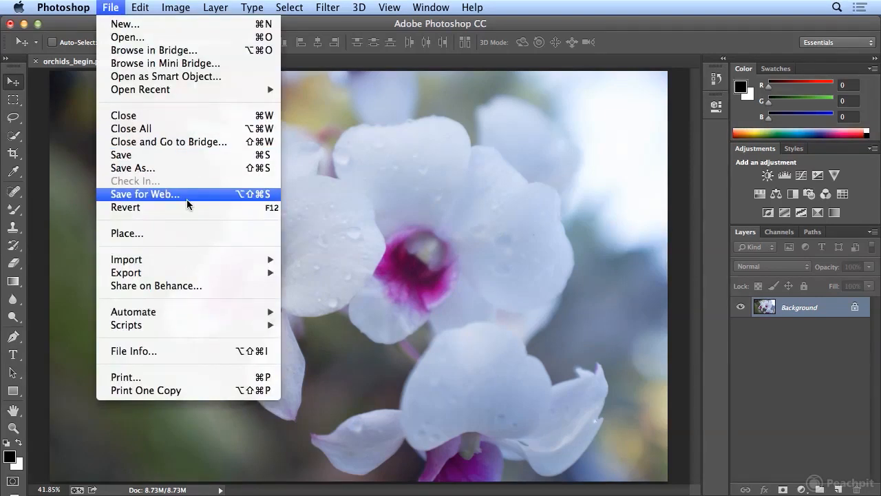
{"action": "left_click", "coordinate": [114, 10]}
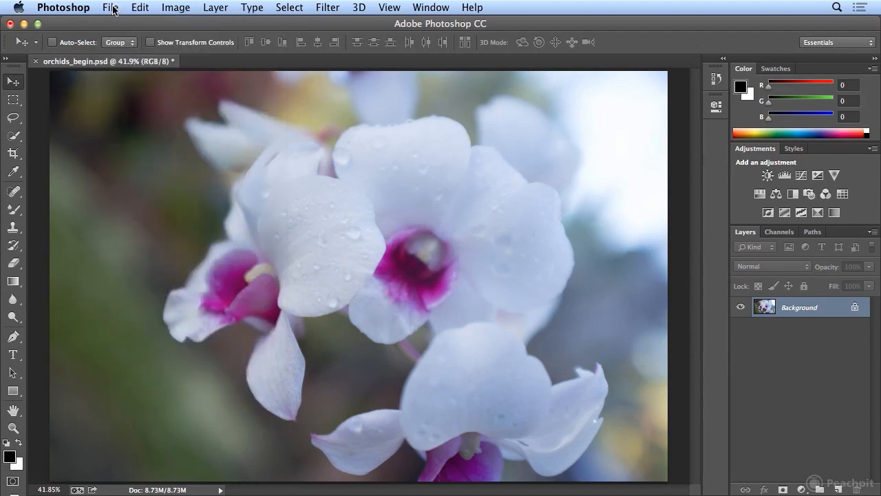